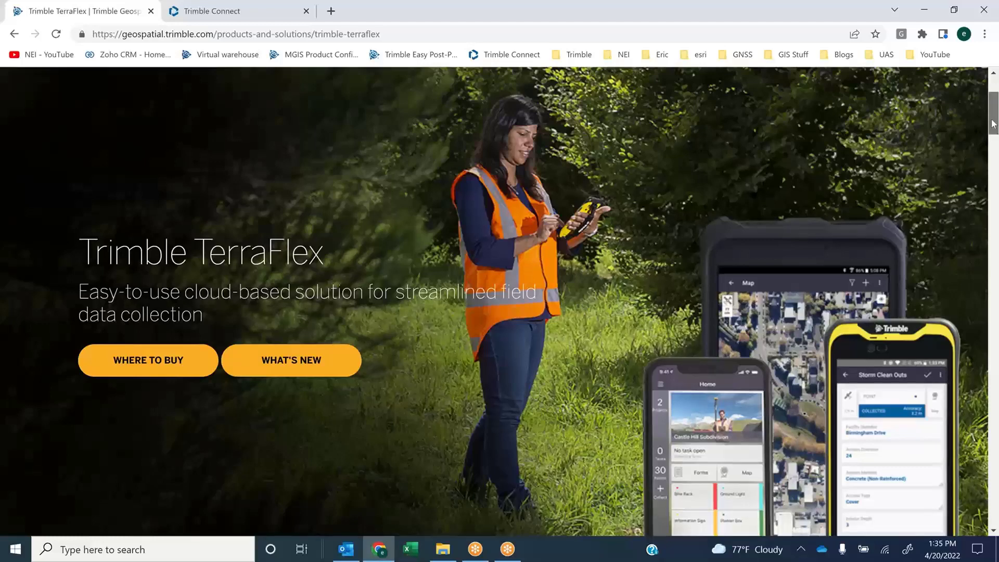
Scroll the TerraFlex product page down to the 'Get Started with Trimble TerraFlex' section
{"action": "scroll", "coordinate": [994, 136], "scroll_direction": "down", "scroll_amount": 5}
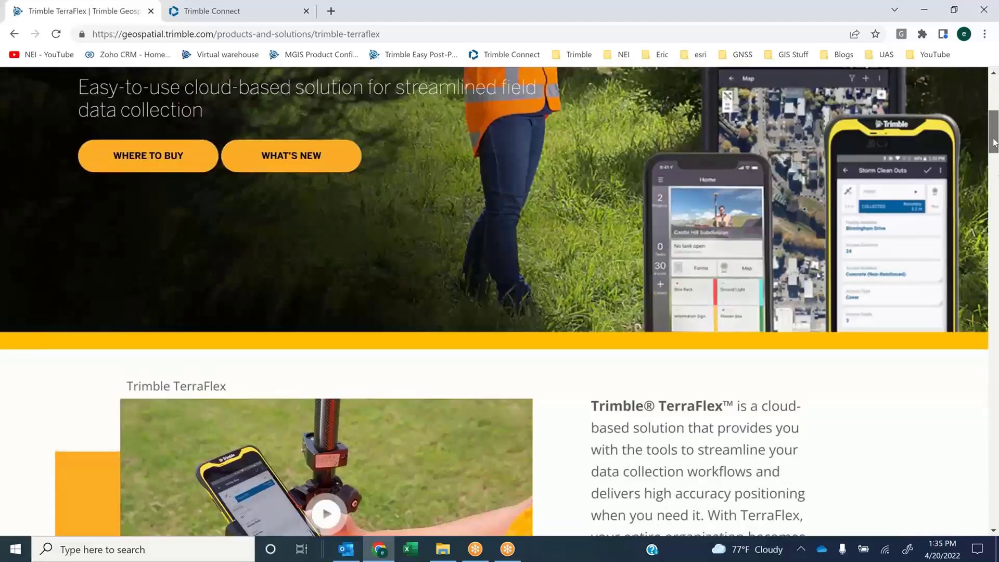
{"action": "scroll", "coordinate": [996, 187], "scroll_direction": "down", "scroll_amount": 5}
{"action": "scroll", "coordinate": [995, 203], "scroll_direction": "down", "scroll_amount": 20}
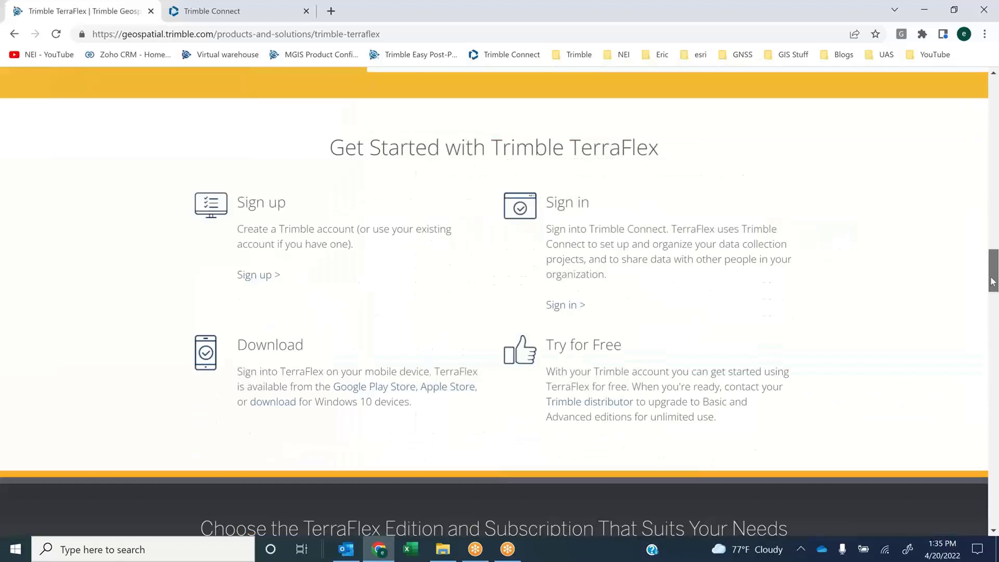
{"action": "scroll", "coordinate": [994, 255], "scroll_direction": "up", "scroll_amount": 9}
{"action": "scroll", "coordinate": [994, 270], "scroll_direction": "down", "scroll_amount": 8}
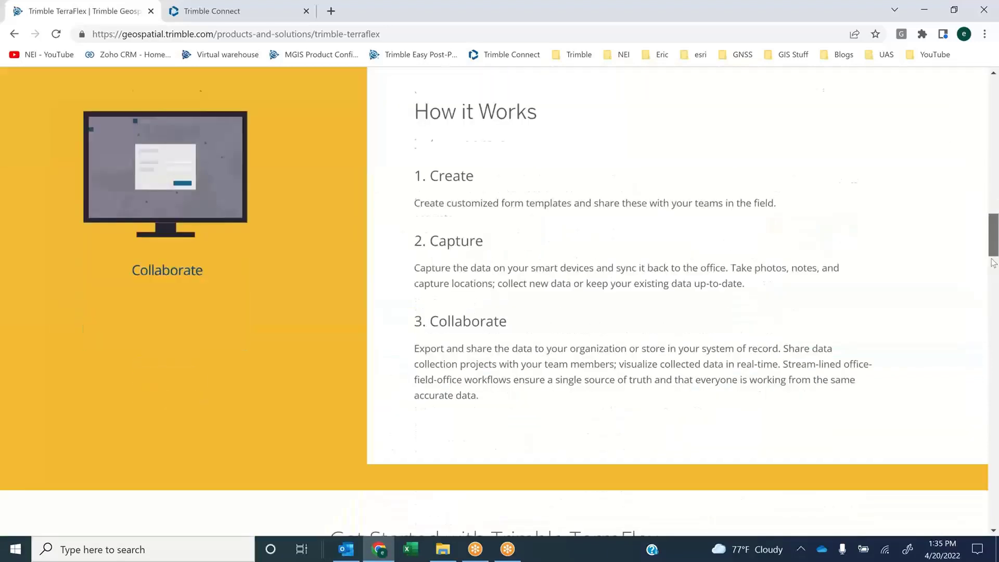
{"action": "scroll", "coordinate": [993, 283], "scroll_direction": "down", "scroll_amount": 1}
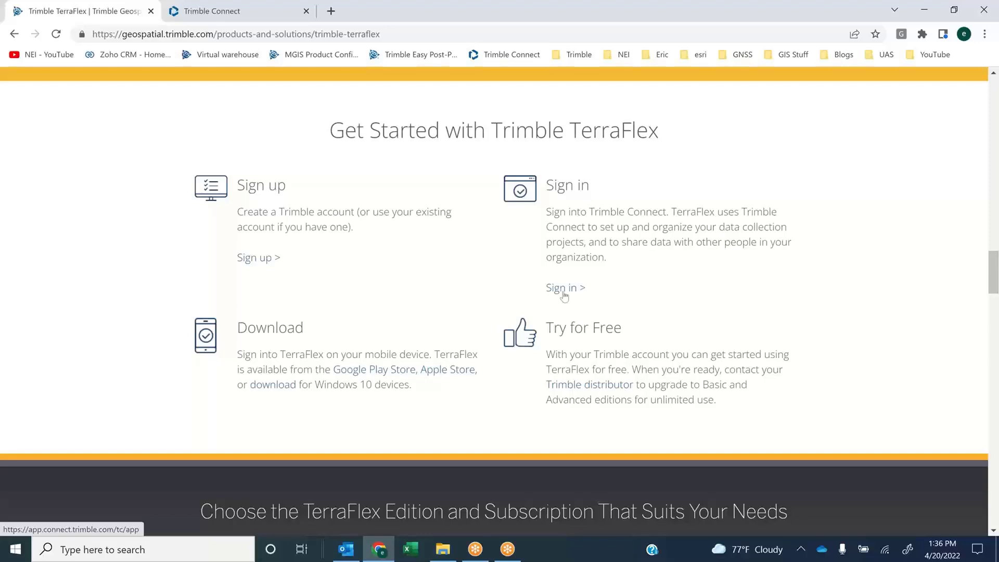
Return to the Trimble Connect project files and add a new map workspace
{"action": "left_click", "coordinate": [212, 20]}
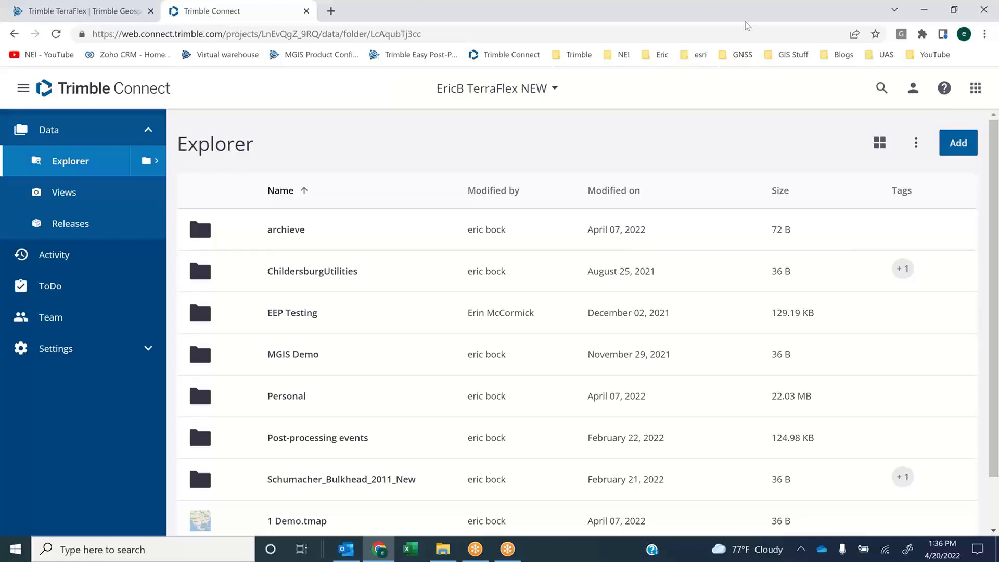
{"action": "left_click", "coordinate": [961, 149]}
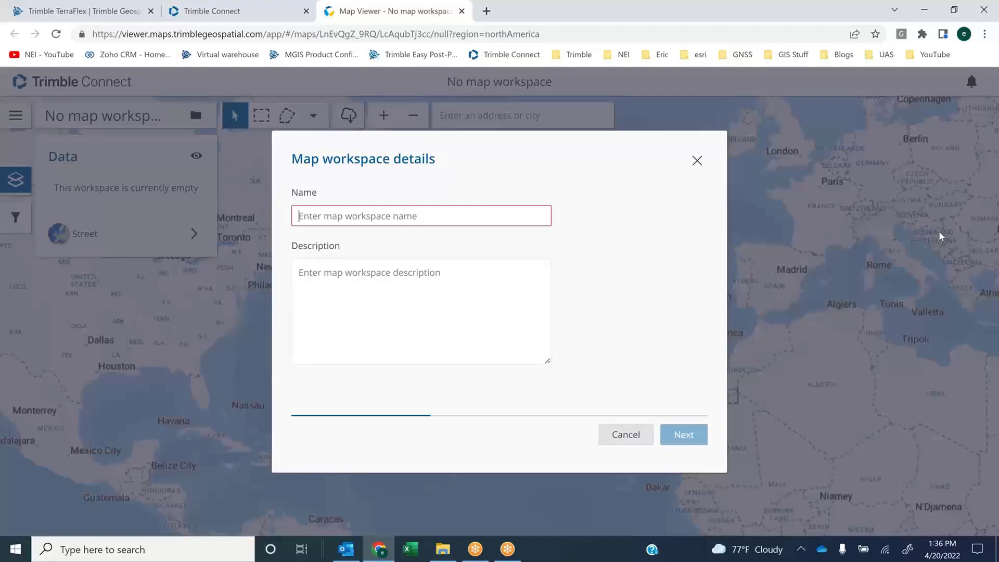
Name the new map workspace 'Create Map Project' and proceed to the location step
{"action": "type", "text": "Create"}
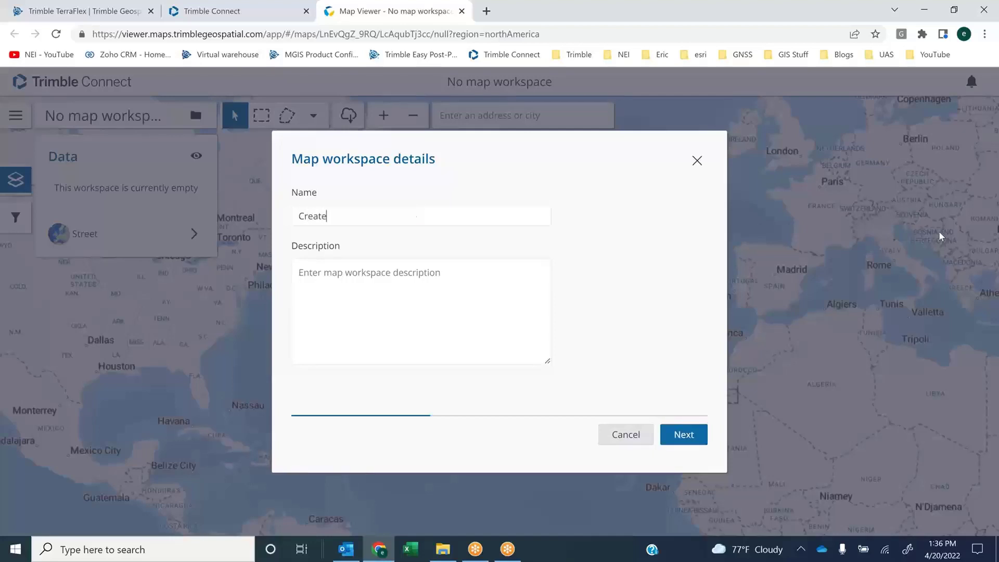
{"action": "type", "text": " Map Project"}
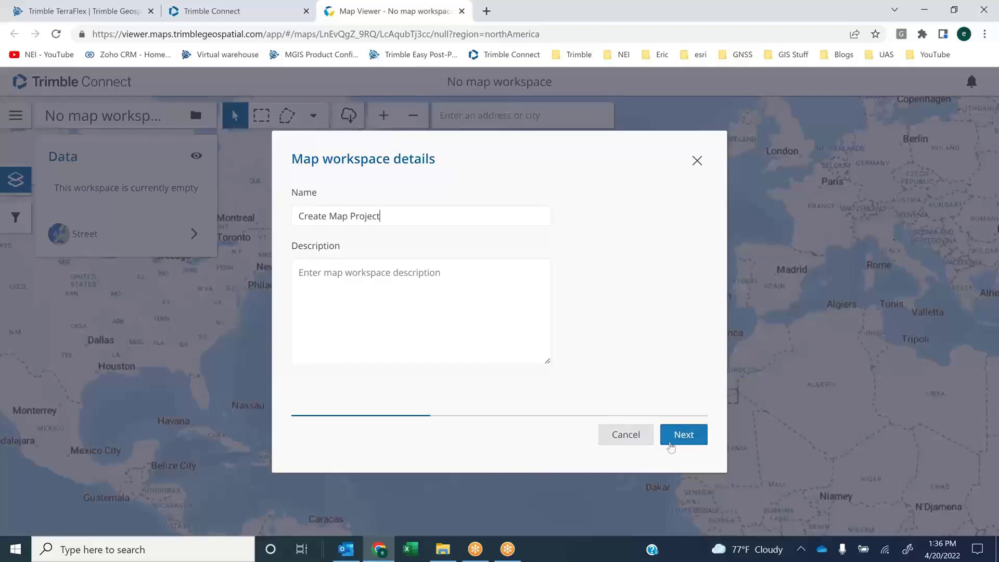
{"action": "left_click", "coordinate": [672, 446]}
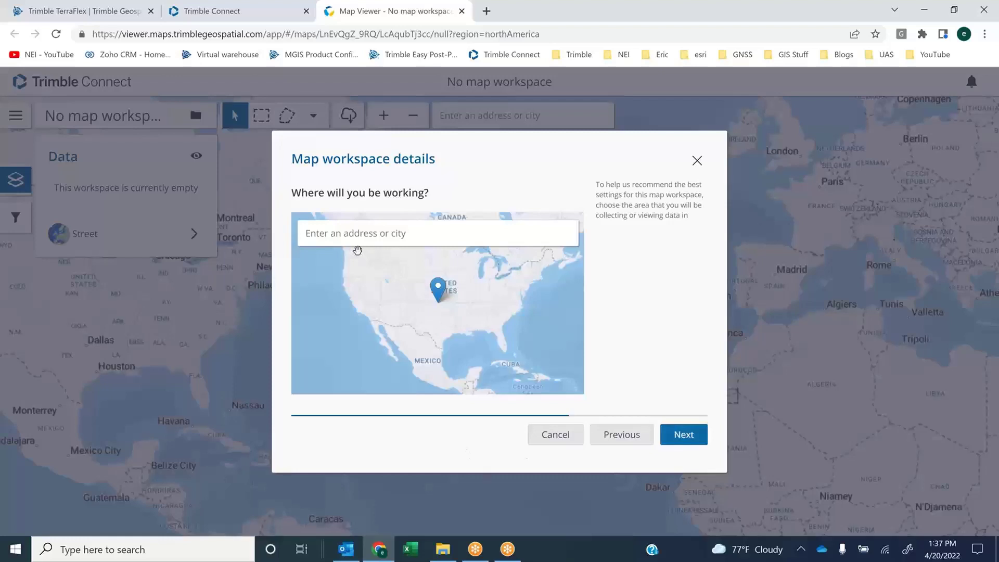
Set the working location to New Orleans, LA, US and advance to coordinate settings
{"action": "left_click", "coordinate": [348, 240]}
{"action": "type", "text": "New Orleans, LA"}
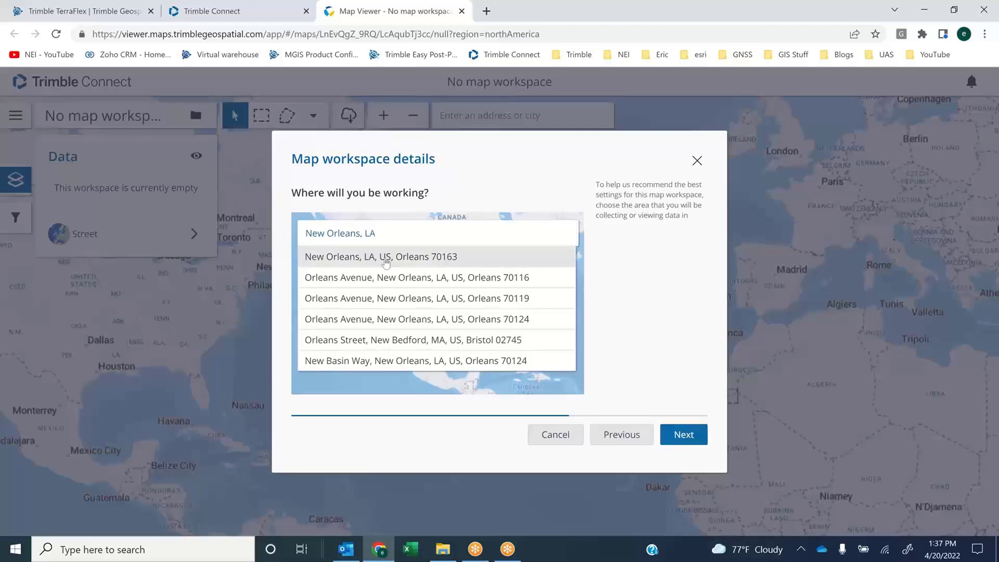
{"action": "left_click", "coordinate": [385, 257]}
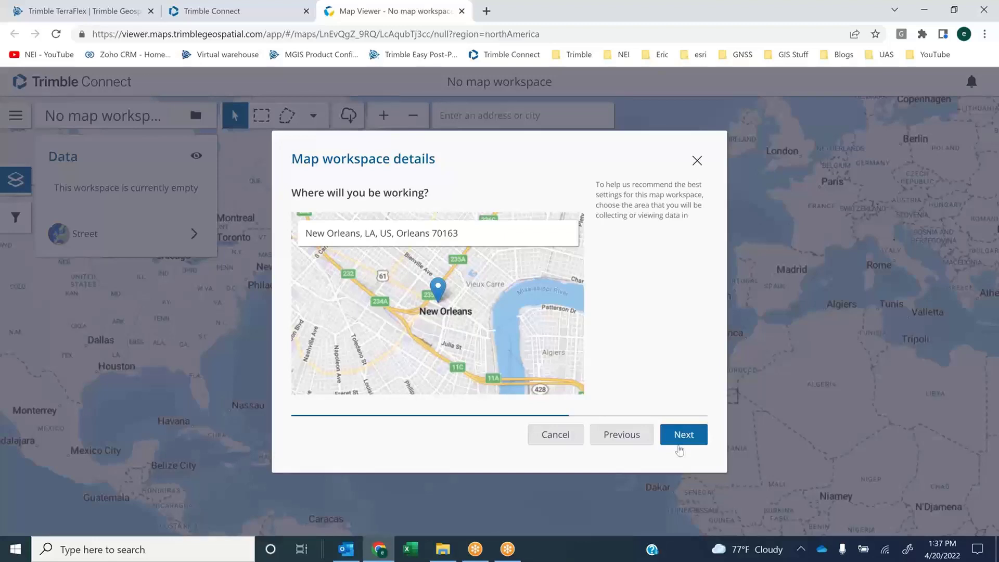
{"action": "left_click", "coordinate": [681, 436]}
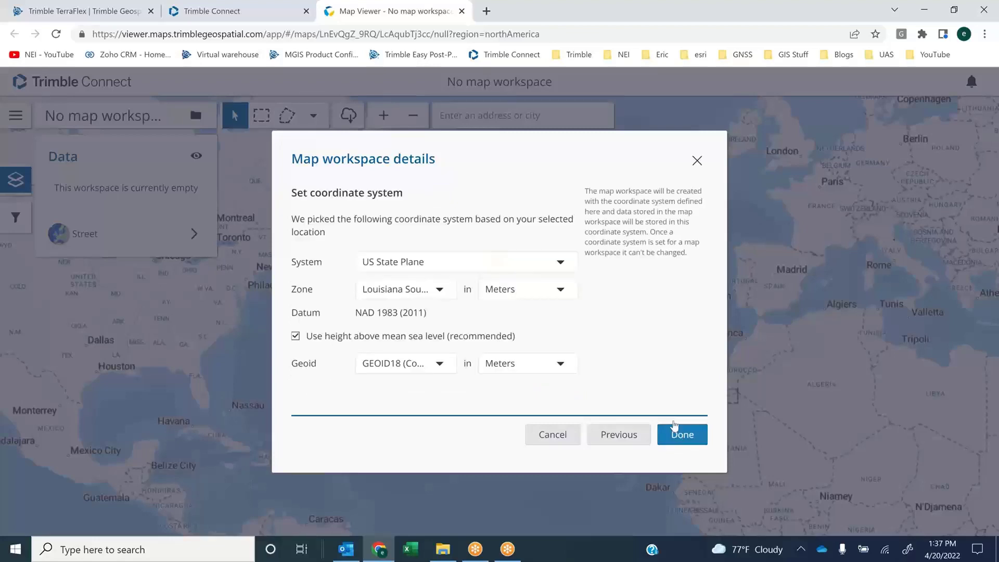
Keep US State Plane selected in the coordinate System dropdown
{"action": "left_click", "coordinate": [562, 265]}
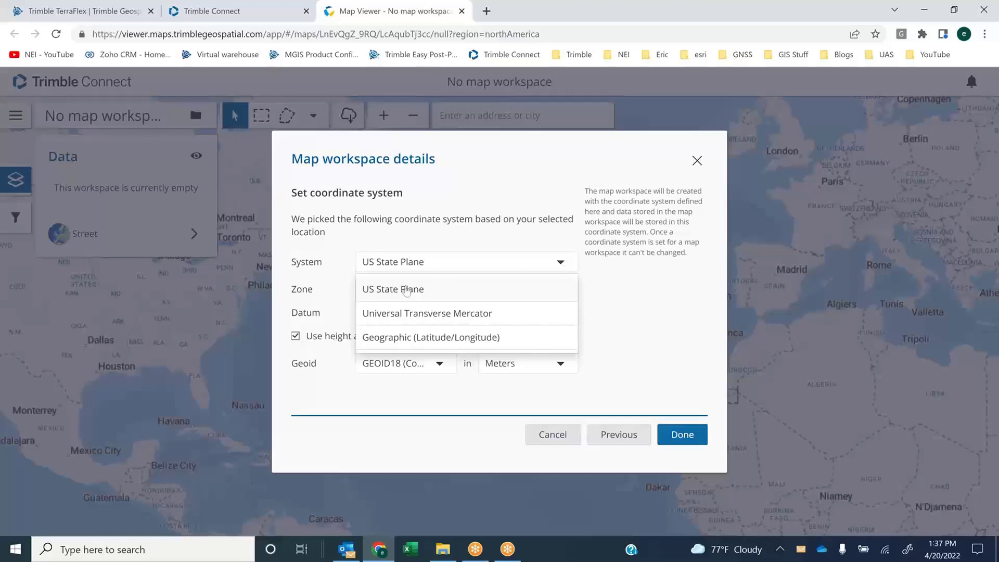
{"action": "left_click", "coordinate": [407, 289]}
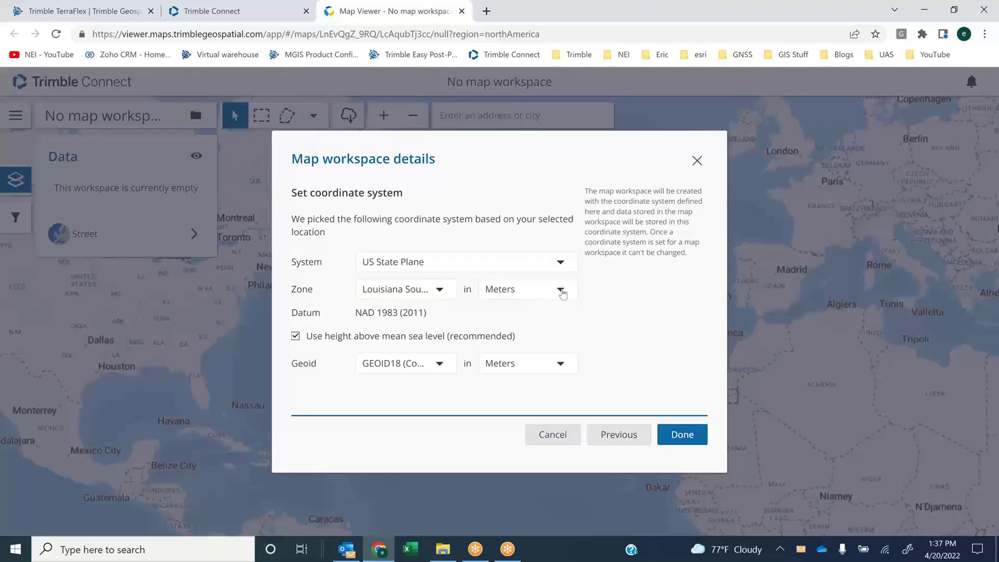
Set zone and geoid height units to Feet (US), keep GEOID18, and finish the workspace
{"action": "left_click", "coordinate": [561, 292]}
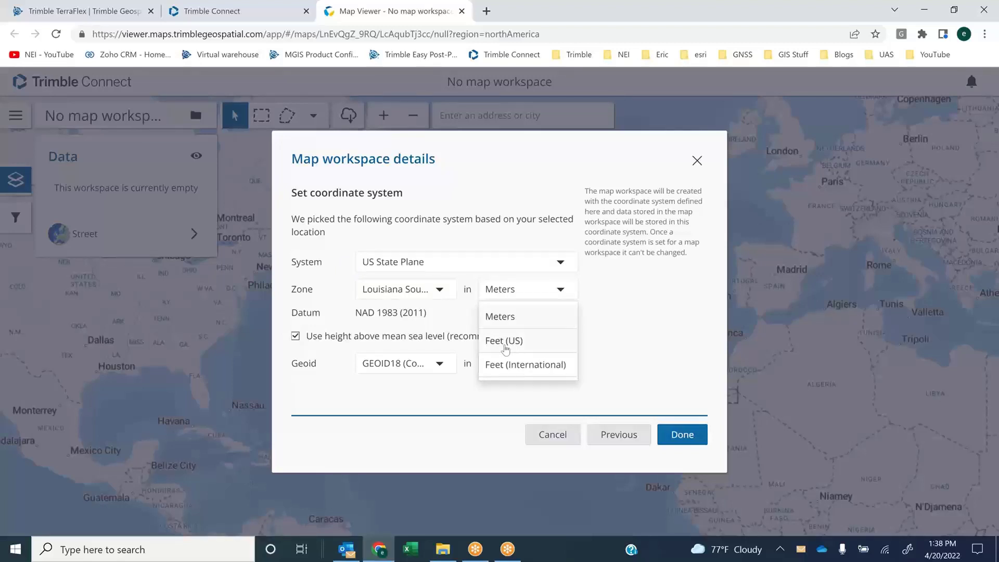
{"action": "left_click", "coordinate": [516, 344]}
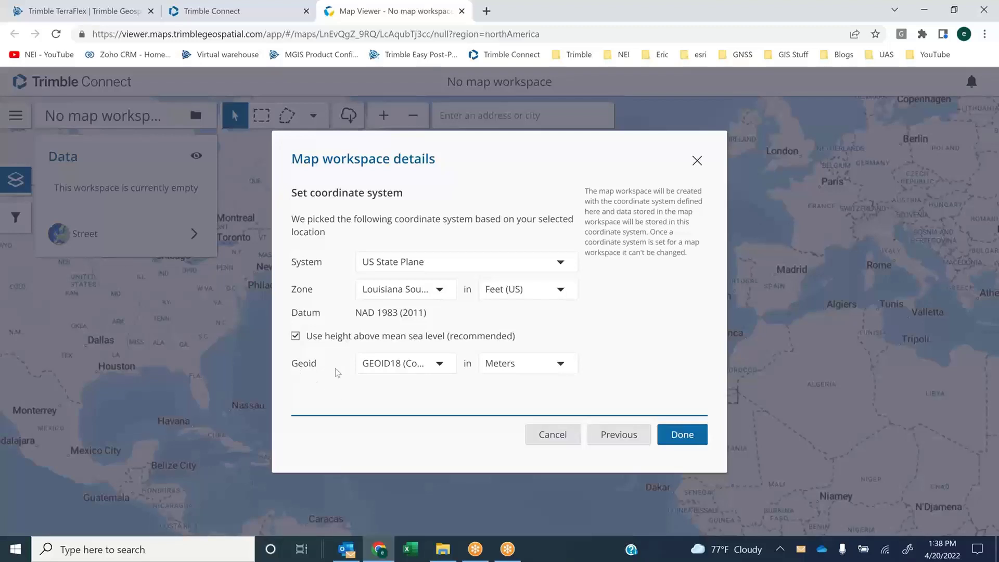
{"action": "left_click", "coordinate": [439, 367]}
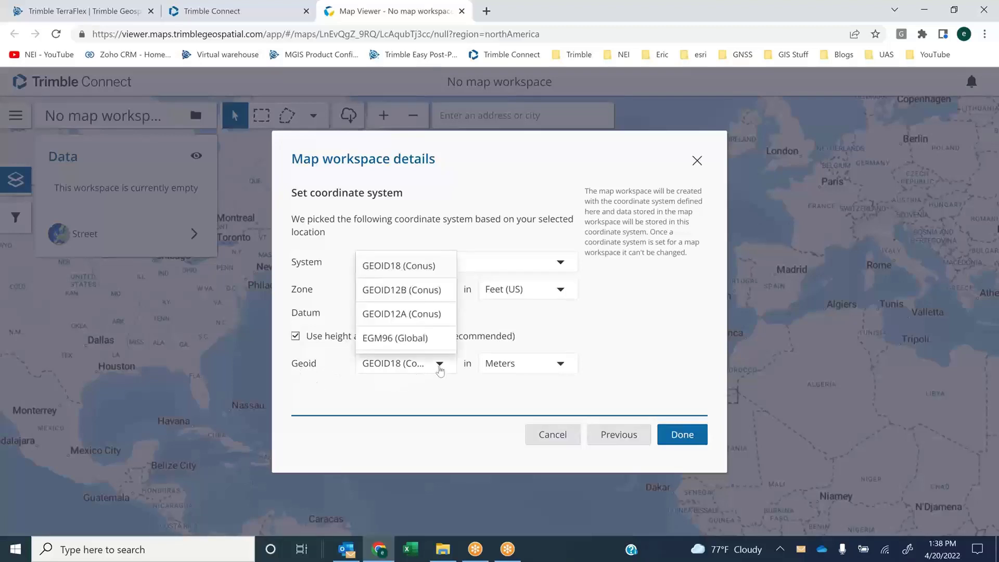
{"action": "left_click", "coordinate": [439, 366]}
{"action": "left_click", "coordinate": [534, 366]}
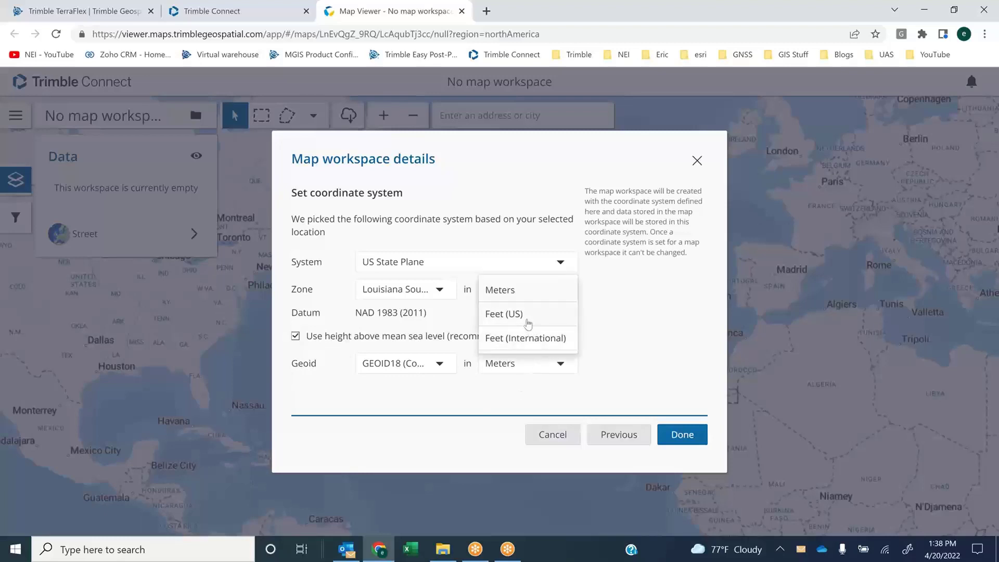
{"action": "left_click", "coordinate": [529, 323]}
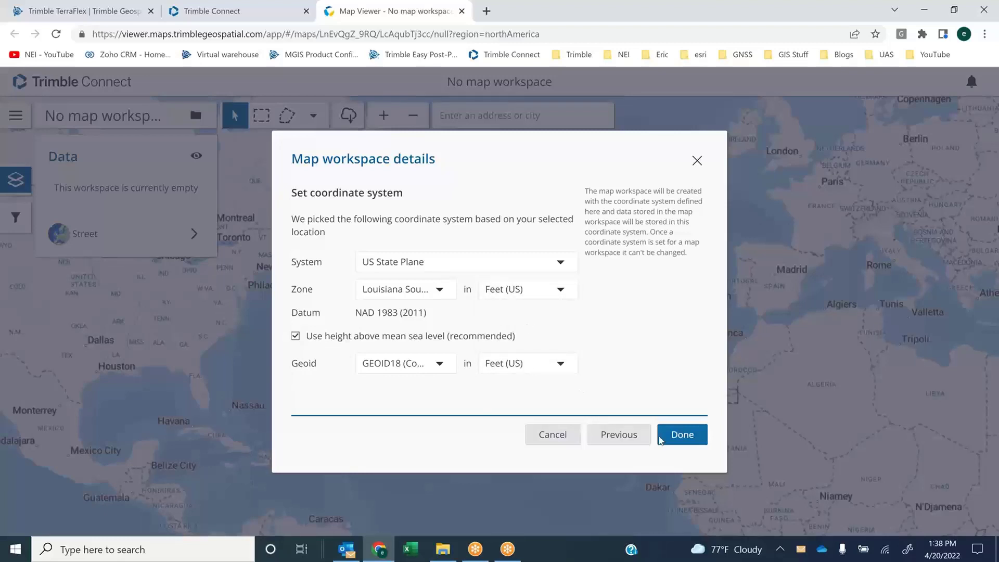
{"action": "left_click", "coordinate": [675, 441]}
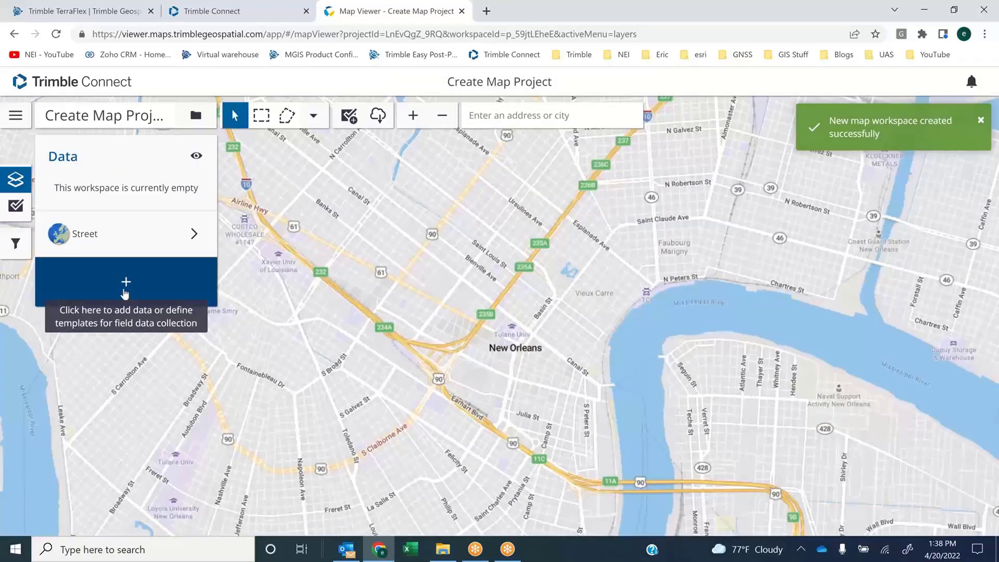
Check the Data panel's add-data options in the new New Orleans workspace
{"action": "left_click", "coordinate": [125, 291]}
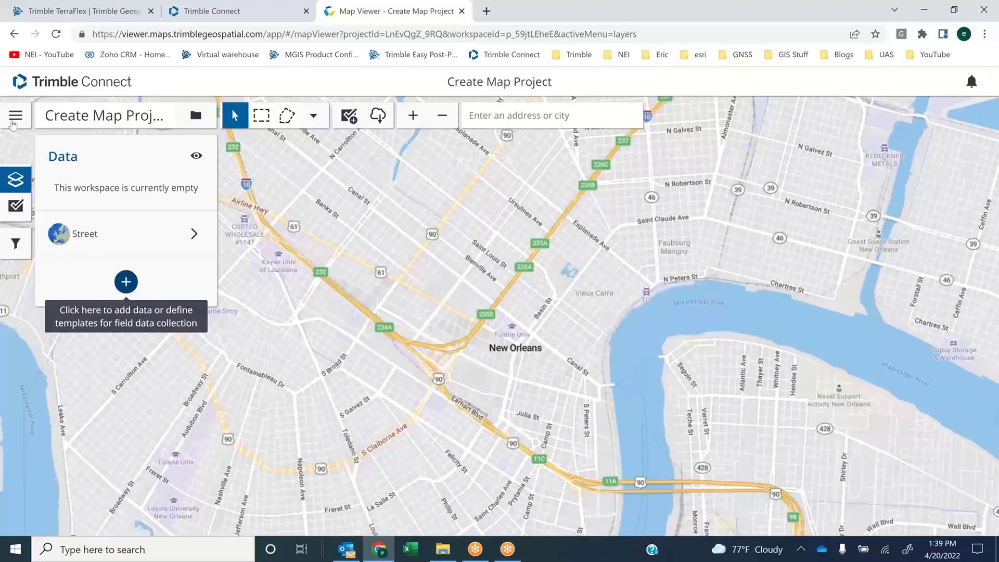
Open the map workspace list and choose Duplicate for the Aurora Infrastructure workspace
{"action": "left_click", "coordinate": [15, 116]}
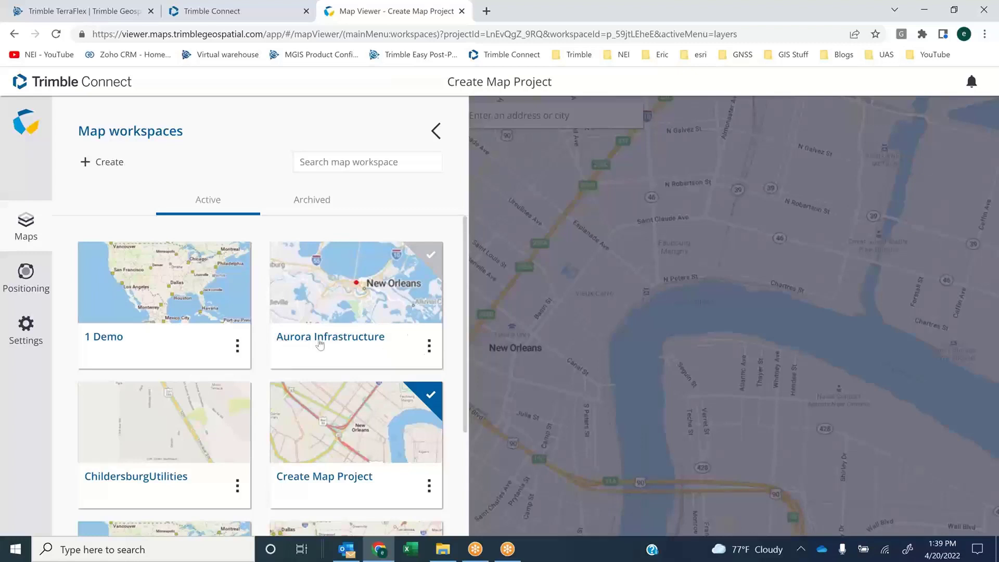
{"action": "left_click", "coordinate": [430, 348]}
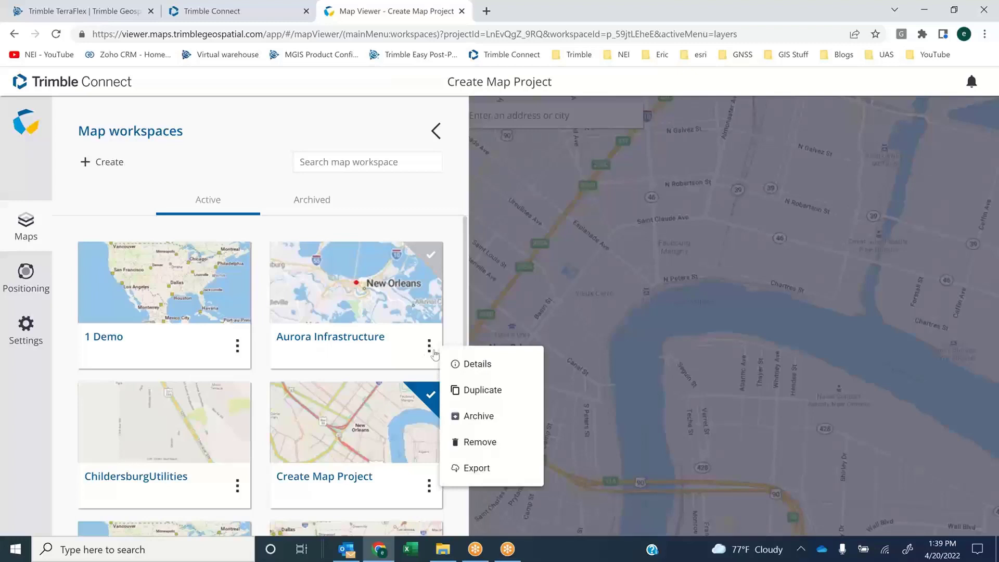
{"action": "left_click", "coordinate": [467, 392]}
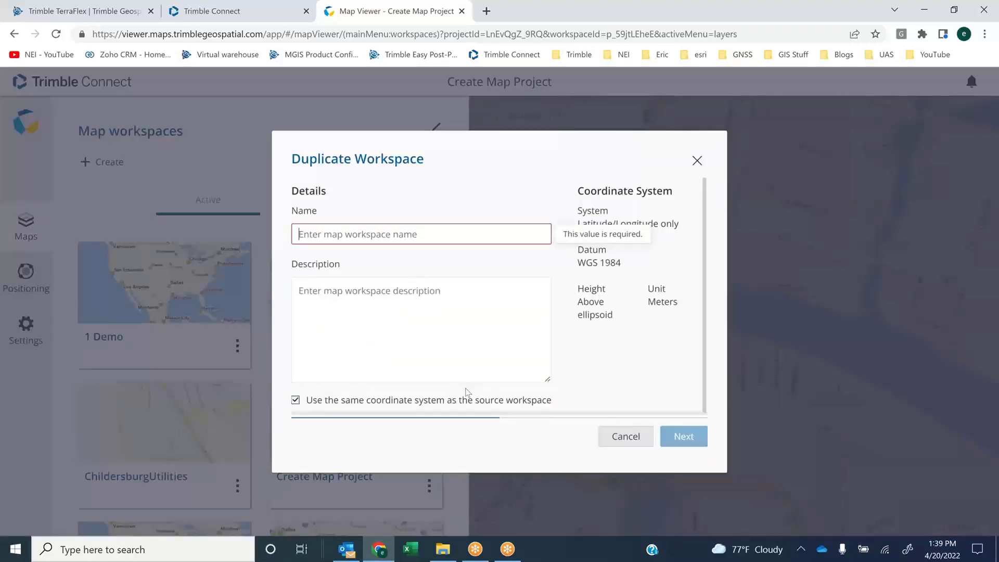
Name the duplicate 'Map Test 2' and stop reusing the source coordinate system
{"action": "type", "text": "Map Test 2"}
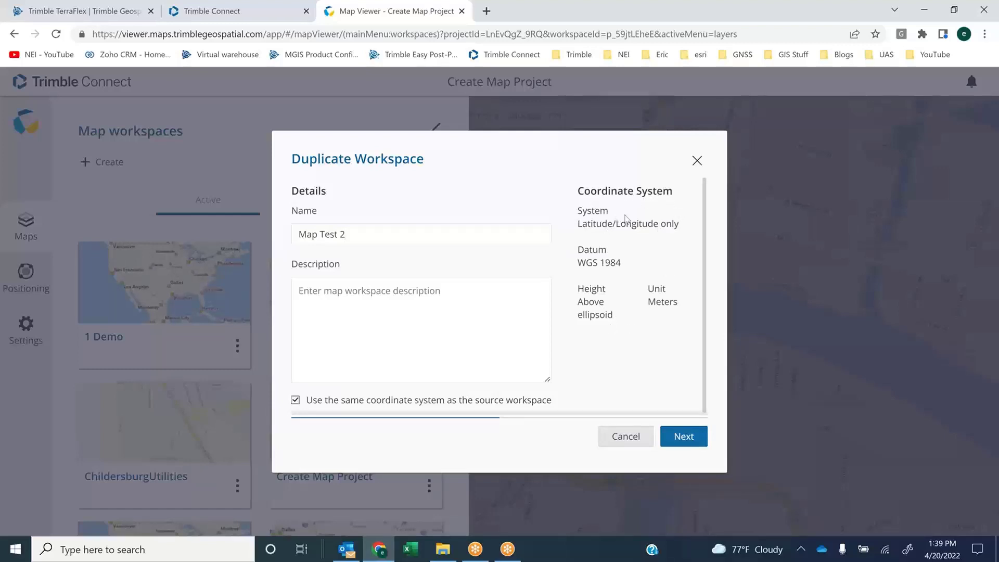
{"action": "left_click", "coordinate": [679, 440]}
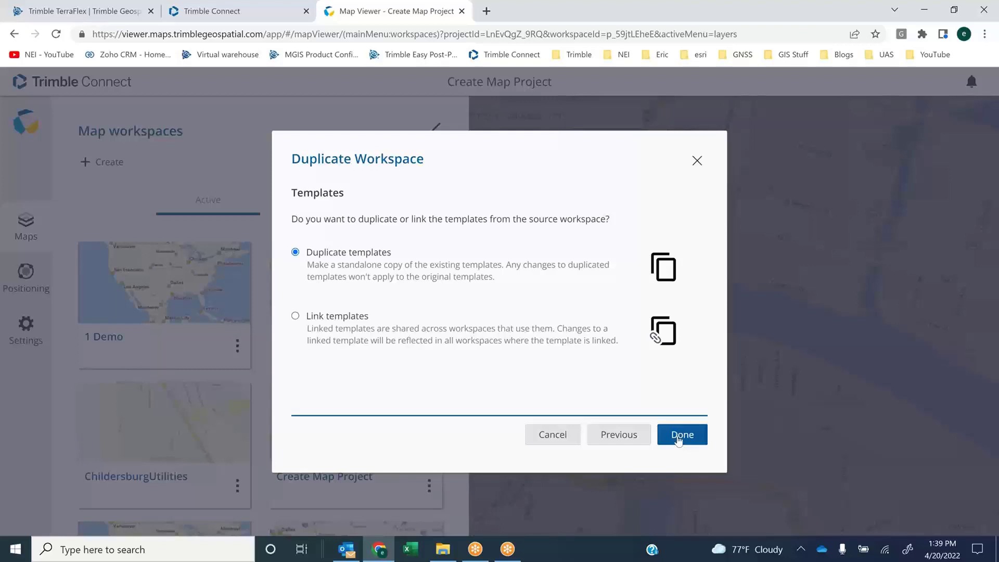
{"action": "left_click", "coordinate": [615, 436]}
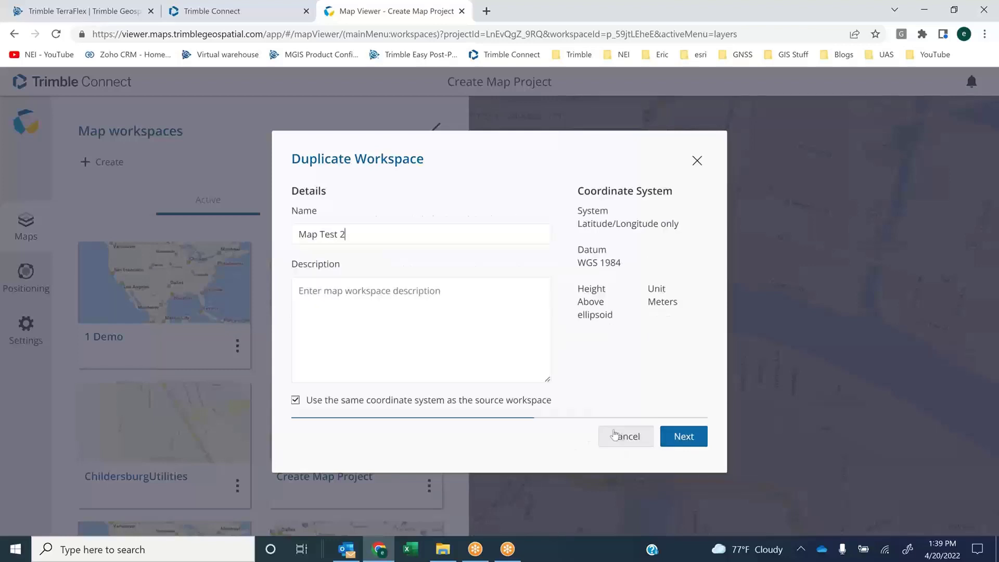
{"action": "left_click", "coordinate": [299, 401]}
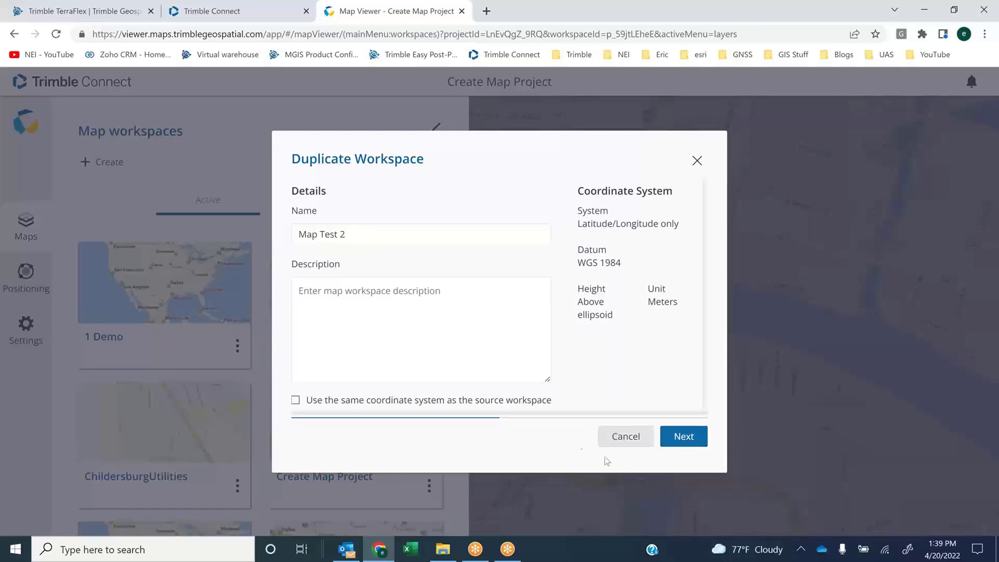
{"action": "left_click", "coordinate": [685, 438]}
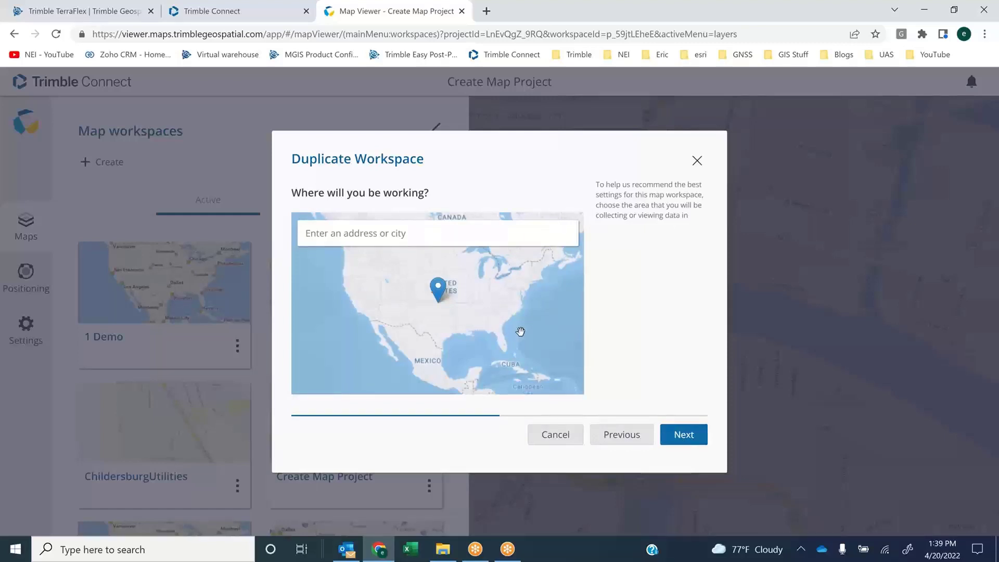
Pan to the Gulf coast, set zone and geoid units to Feet (US), and link templates
{"action": "left_click_drag", "start_coordinate": [521, 331], "coordinate": [486, 303]}
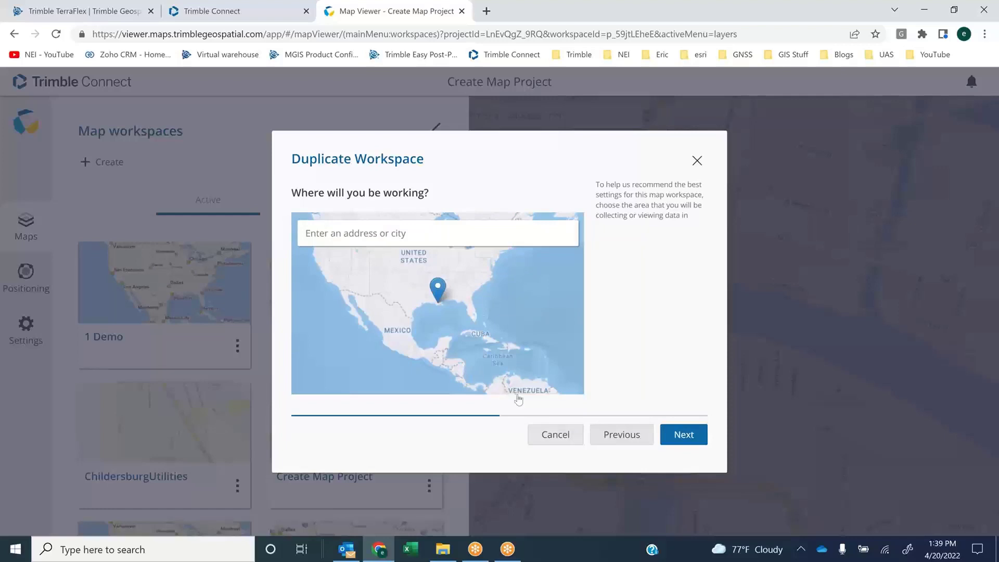
{"action": "left_click", "coordinate": [682, 441]}
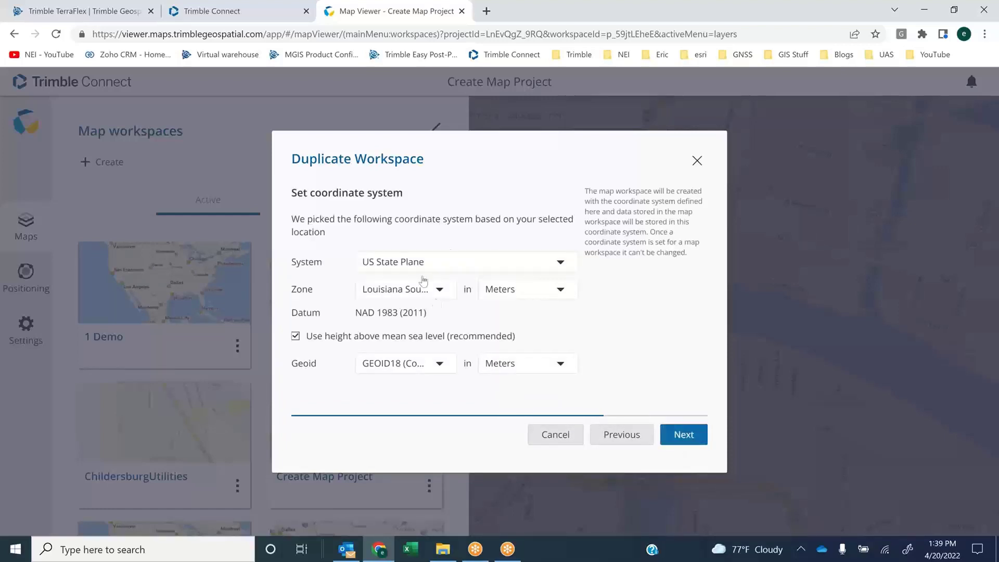
{"action": "left_click", "coordinate": [563, 294]}
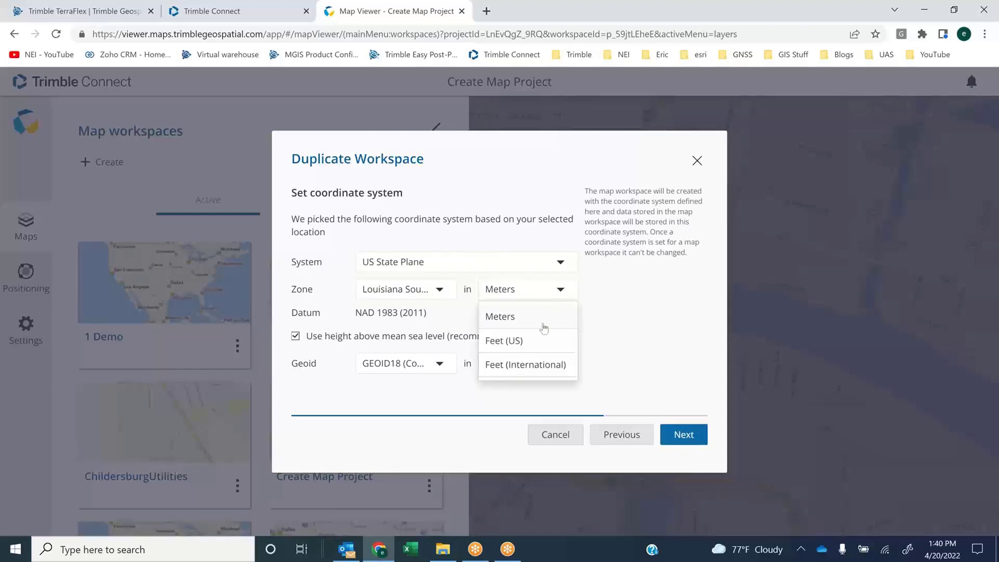
{"action": "left_click", "coordinate": [536, 341]}
{"action": "left_click", "coordinate": [536, 366]}
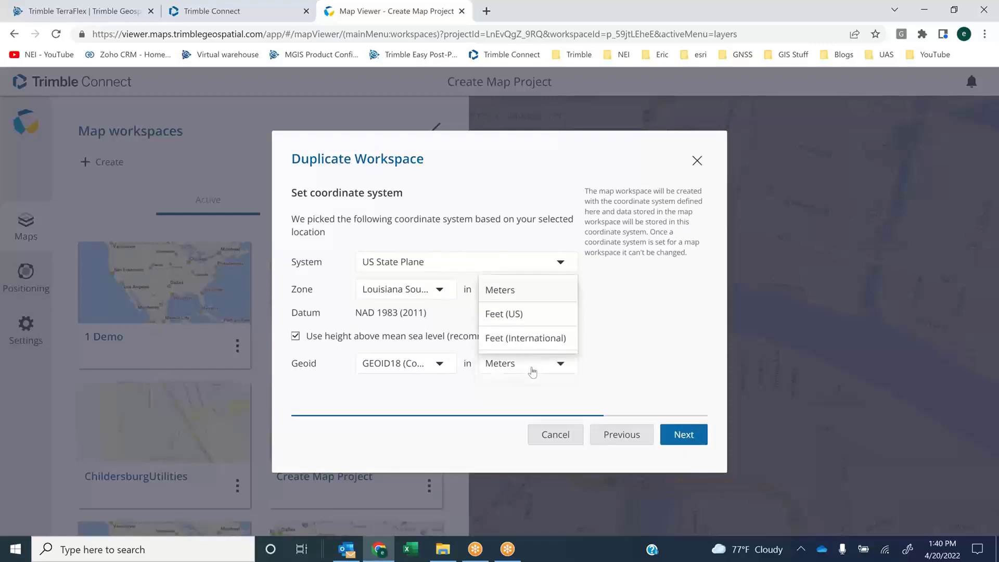
{"action": "left_click", "coordinate": [515, 318]}
{"action": "left_click", "coordinate": [680, 434]}
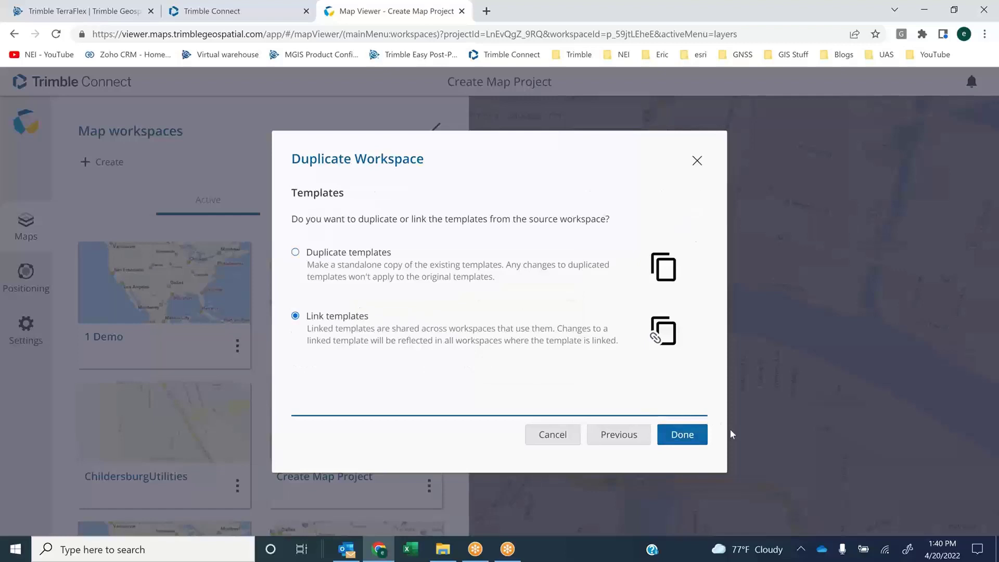
{"action": "left_click", "coordinate": [696, 435]}
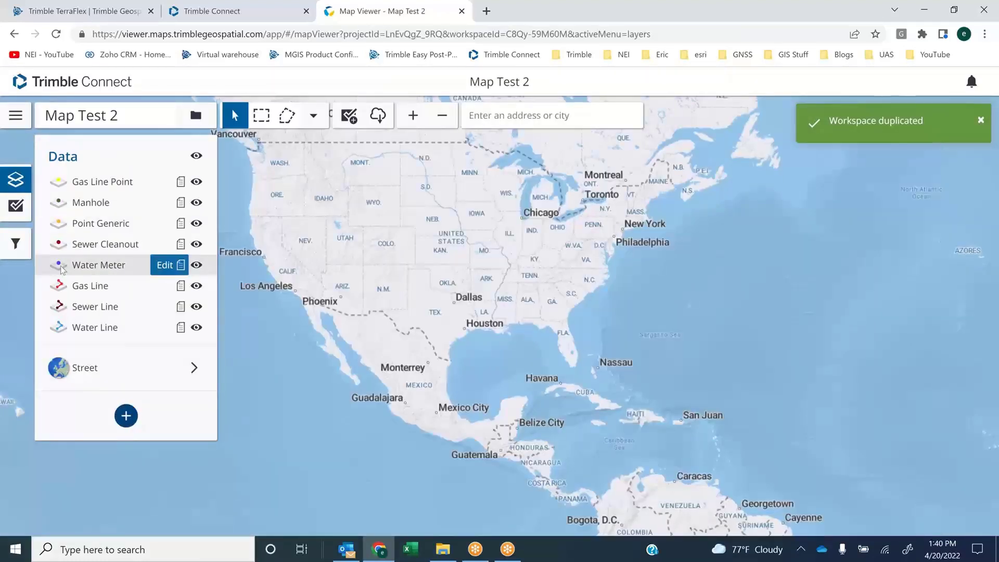
Cancel the Water Meter style editor without changes and return to the map workspaces list
{"action": "left_click", "coordinate": [59, 266]}
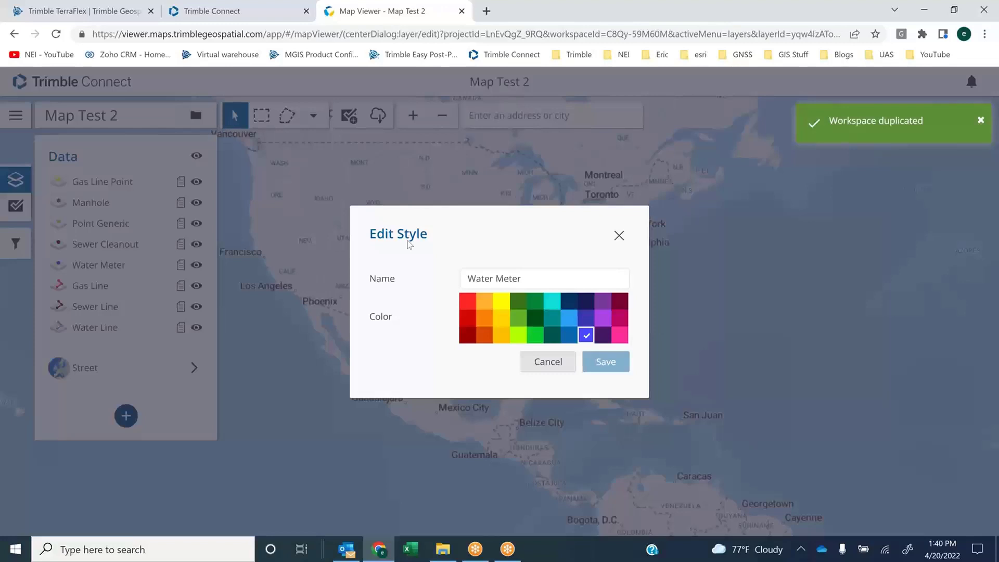
{"action": "left_click", "coordinate": [556, 362]}
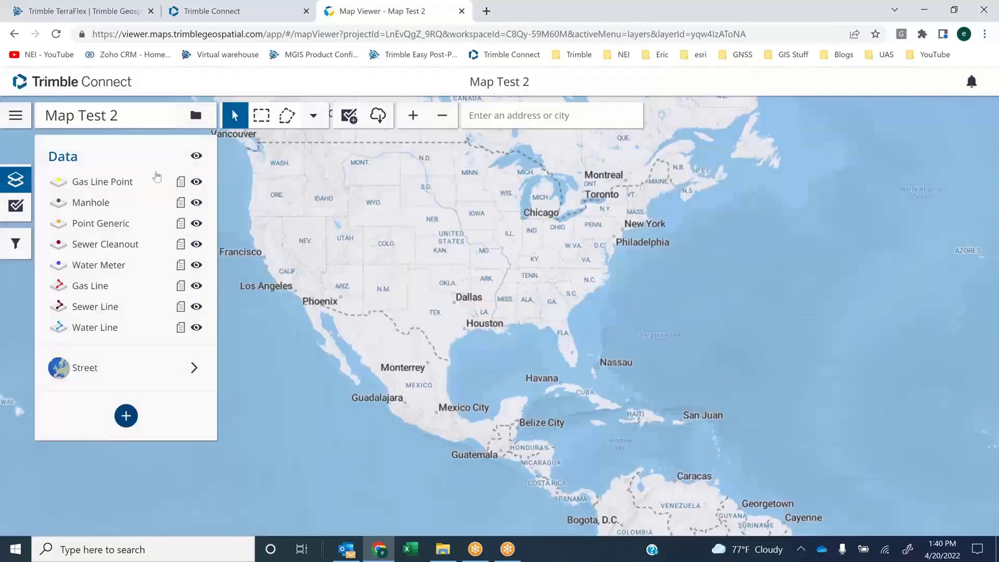
{"action": "left_click", "coordinate": [17, 117]}
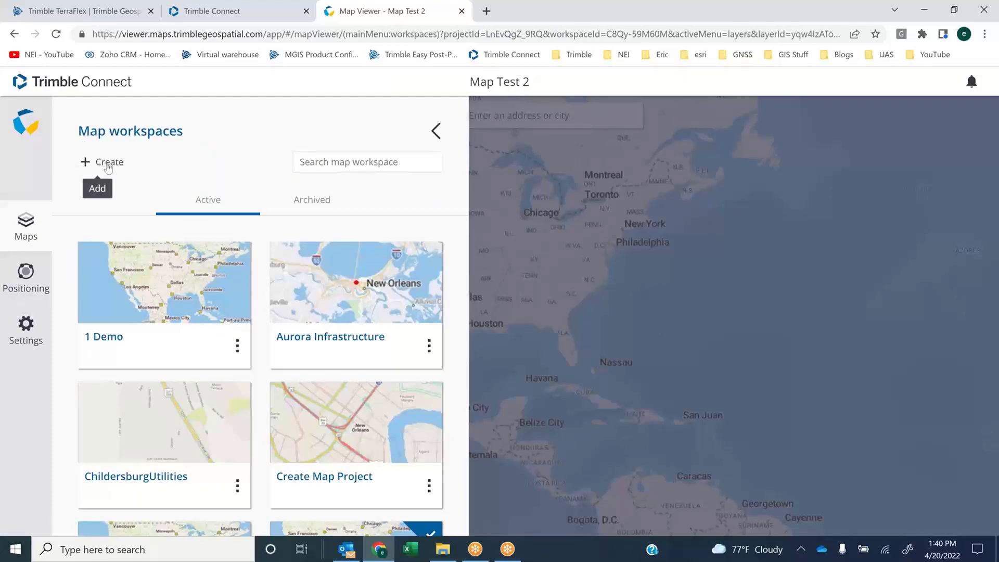
Create workspace 'NEW MAP' with Universal Transverse Mercator zone 15 North, meters, NAD 1983 (2011)
{"action": "left_click", "coordinate": [108, 165]}
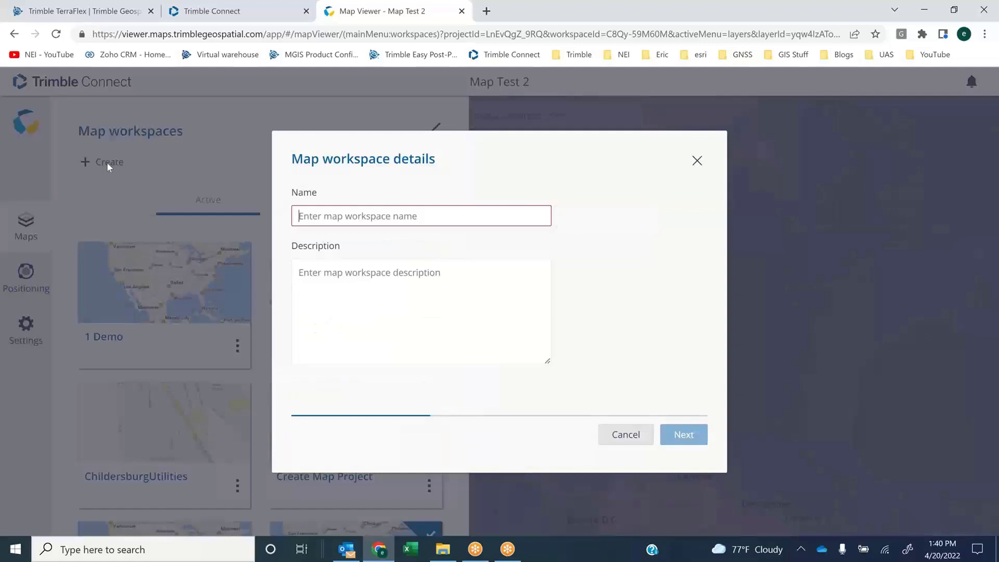
{"action": "type", "text": "NEW MAP"}
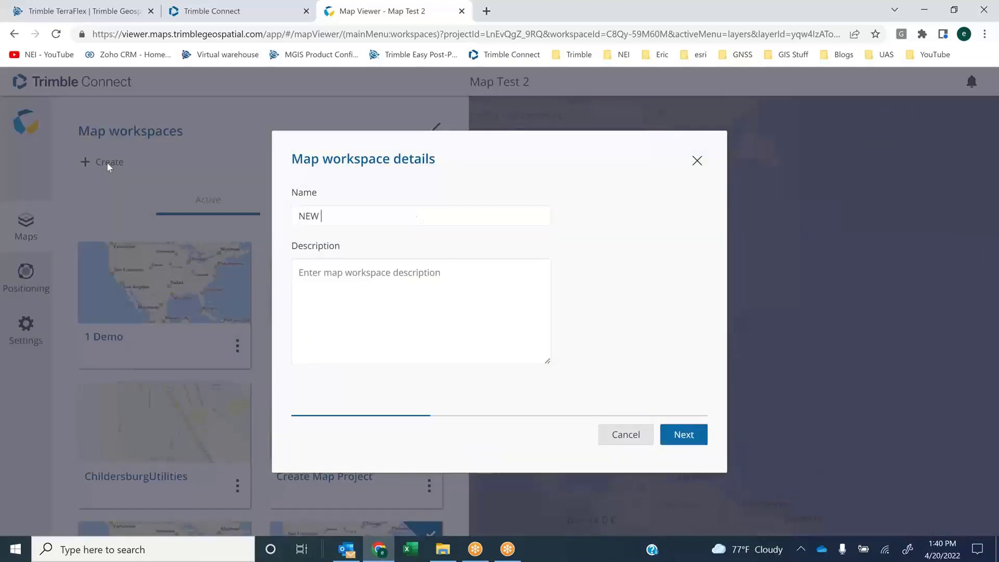
{"action": "left_click", "coordinate": [681, 439]}
{"action": "left_click", "coordinate": [666, 434]}
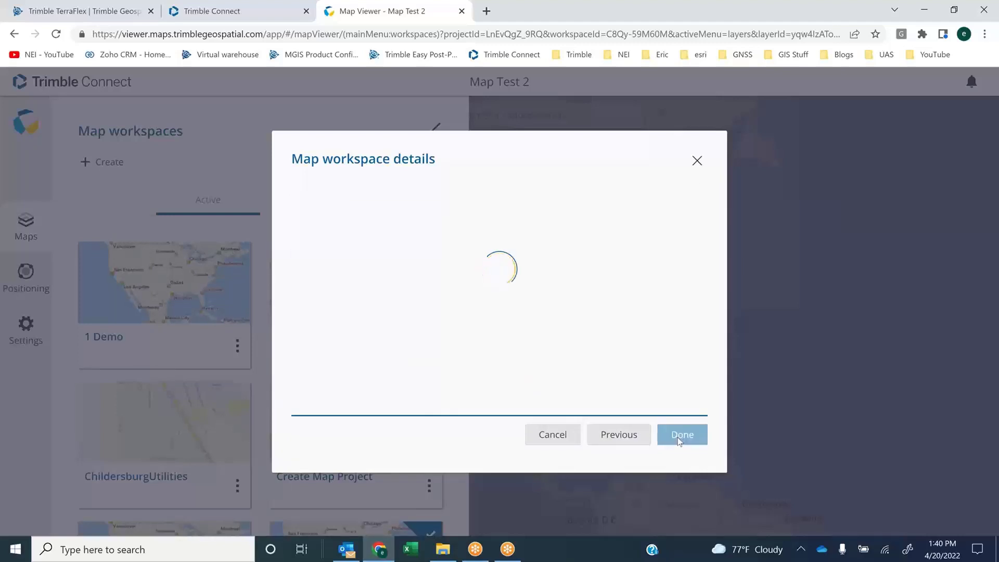
{"action": "left_click", "coordinate": [529, 315]}
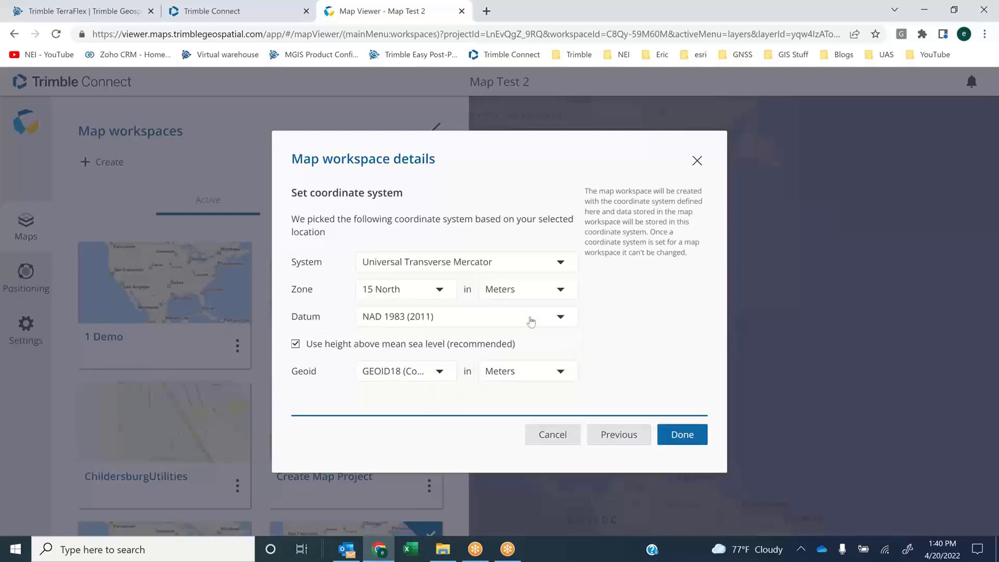
{"action": "left_click", "coordinate": [672, 435]}
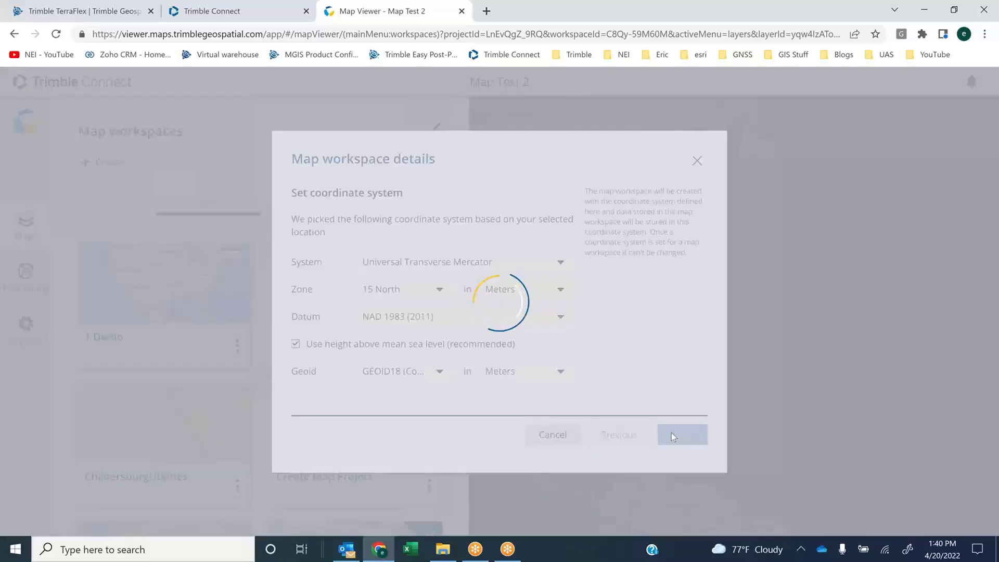